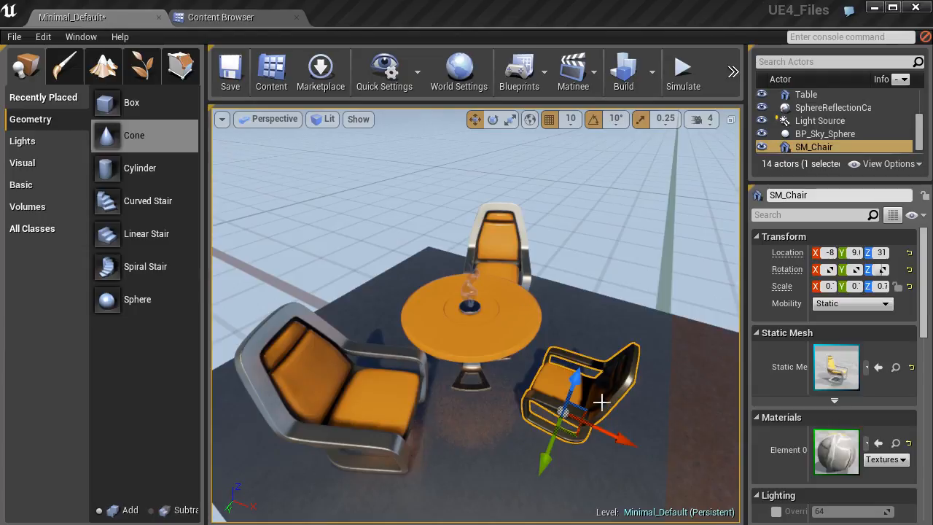
Rotate the selected SM_Chair about its axes until it is turned upside down beside the table.
{"action": "right_click_drag", "start_coordinate": [489, 341], "coordinate": [484, 368]}
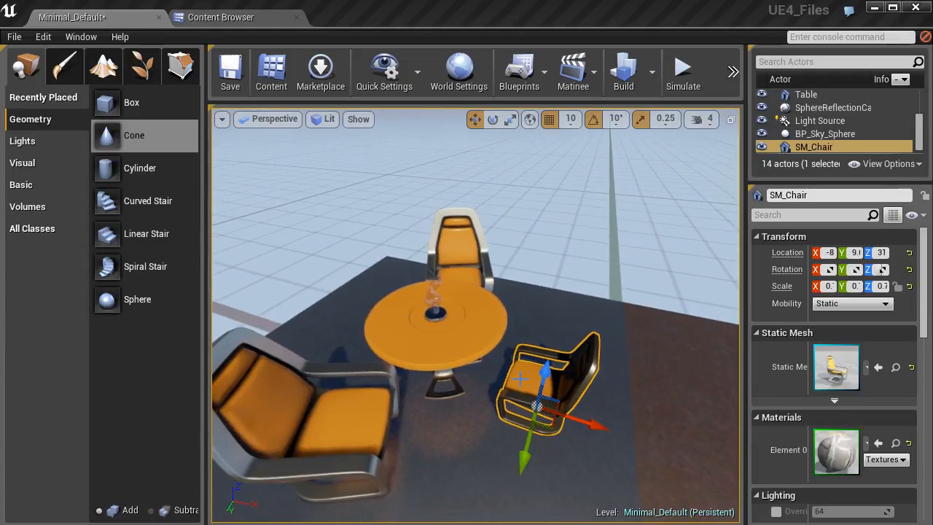
{"action": "key", "text": "e"}
{"action": "right_click_drag", "start_coordinate": [539, 375], "coordinate": [553, 329]}
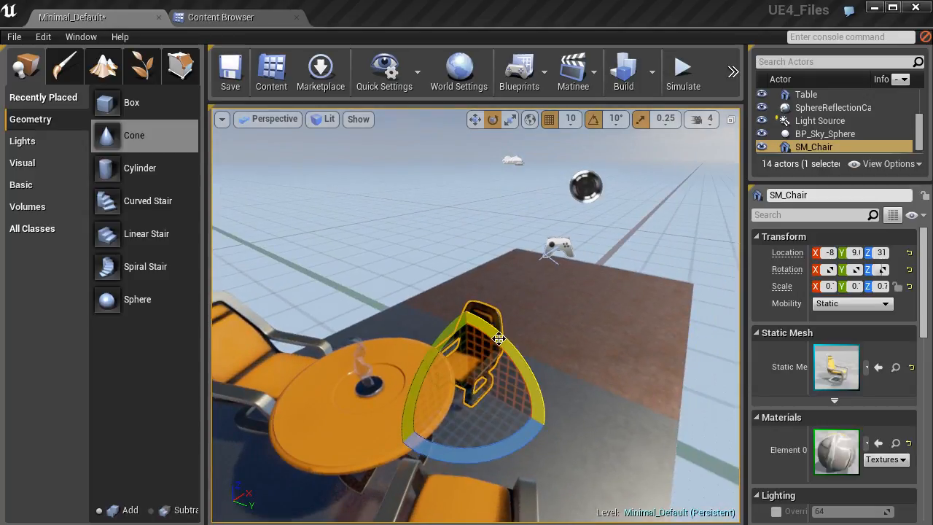
{"action": "left_click_drag", "start_coordinate": [487, 327], "coordinate": [546, 431]}
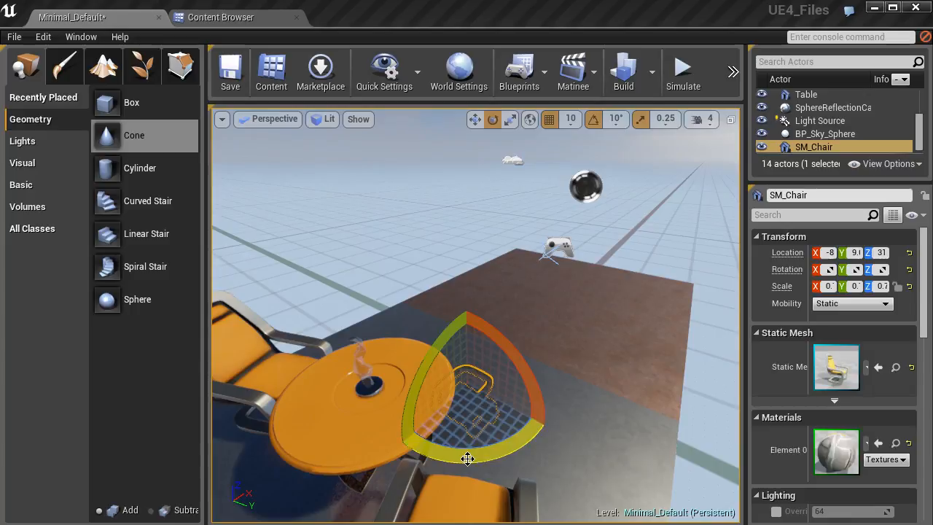
{"action": "left_click_drag", "start_coordinate": [464, 459], "coordinate": [479, 423]}
{"action": "right_click_drag", "start_coordinate": [521, 366], "coordinate": [484, 368]}
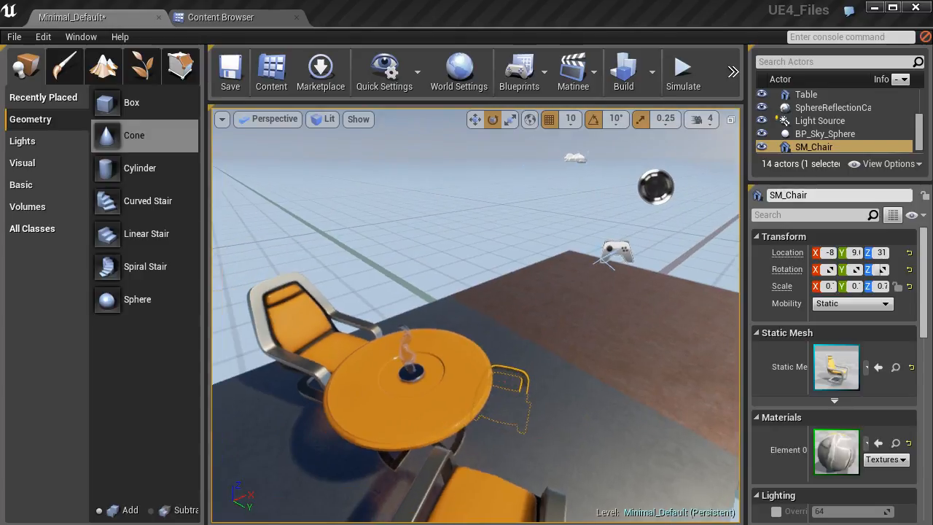
Switch from rotating to moving the chair, with the transform gizmo set to local coordinates.
{"action": "left_click", "coordinate": [475, 121]}
{"action": "right_click_drag", "start_coordinate": [570, 403], "coordinate": [506, 342]}
{"action": "key", "text": "f"}
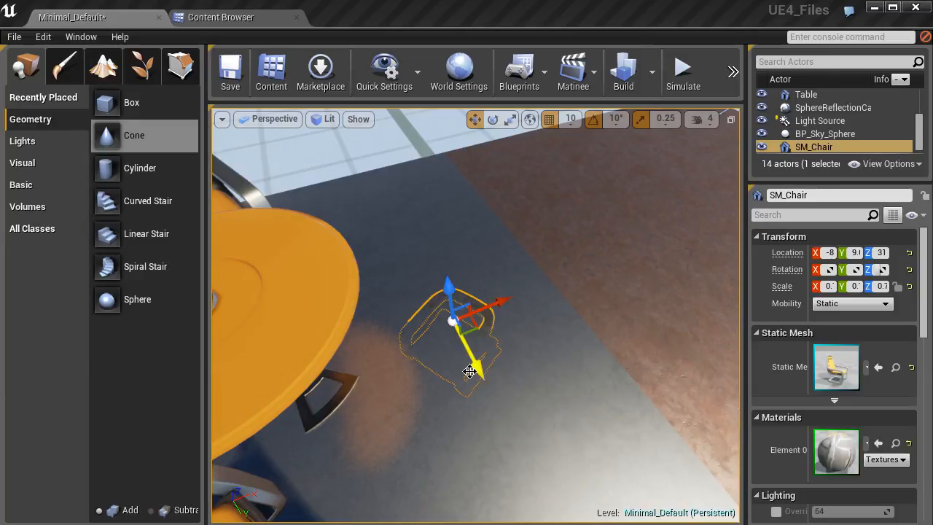
{"action": "right_click_drag", "start_coordinate": [503, 332], "coordinate": [378, 414]}
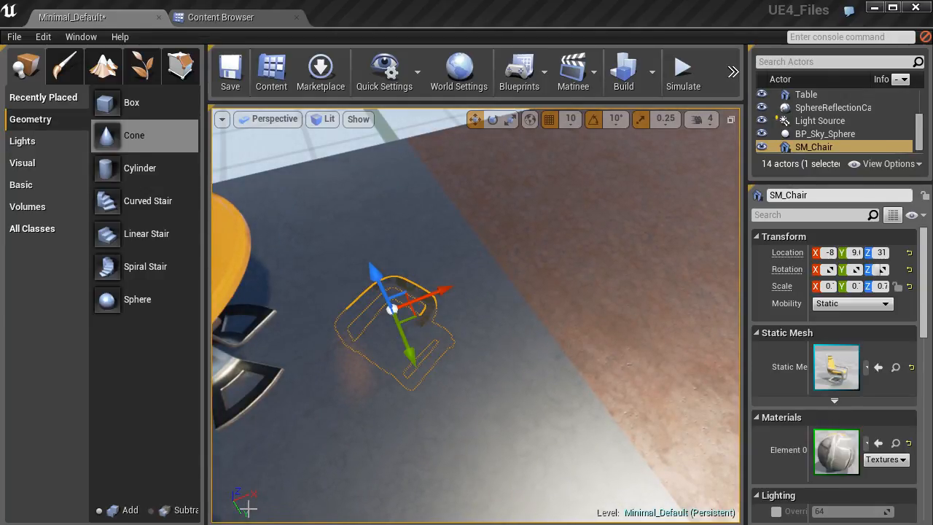
{"action": "right_click_drag", "start_coordinate": [397, 349], "coordinate": [341, 390]}
{"action": "key", "text": "w"}
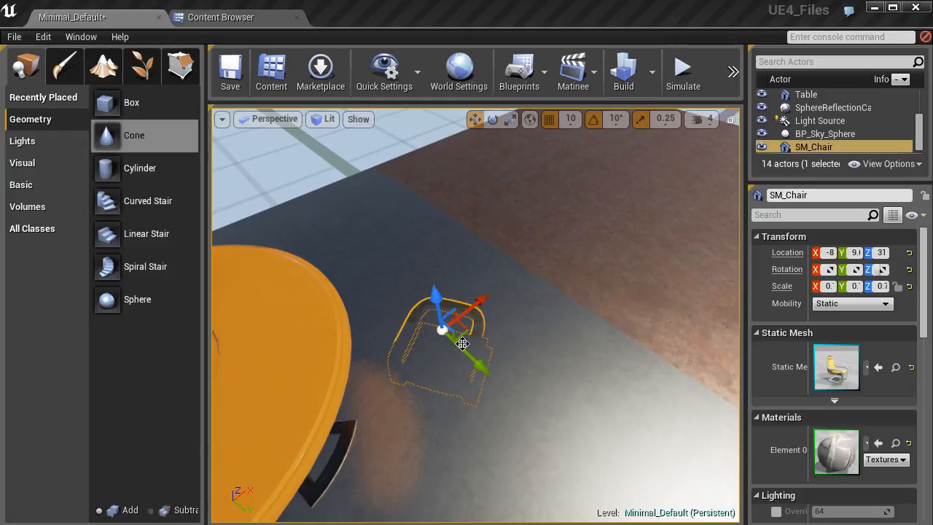
{"action": "left_click", "coordinate": [529, 121]}
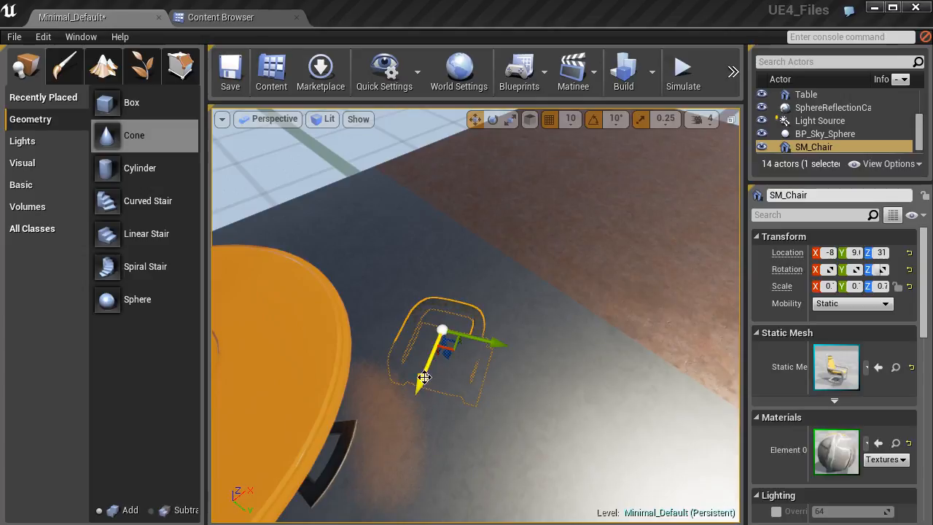
Move the overturned chair along its local axes, up out of the floor and toward the table.
{"action": "mouse_move", "coordinate": [514, 384]}
{"action": "right_mouse_down"}
{"action": "mouse_move", "coordinate": [313, 313]}
{"action": "mouse_move", "coordinate": [498, 384]}
{"action": "right_mouse_up"}
{"action": "key", "text": "d"}
{"action": "left_click_drag", "start_coordinate": [430, 362], "coordinate": [419, 285]}
{"action": "right_click_drag", "start_coordinate": [419, 285], "coordinate": [426, 386]}
{"action": "key", "text": "w"}
{"action": "key", "text": "s"}
{"action": "left_click_drag", "start_coordinate": [426, 390], "coordinate": [388, 308]}
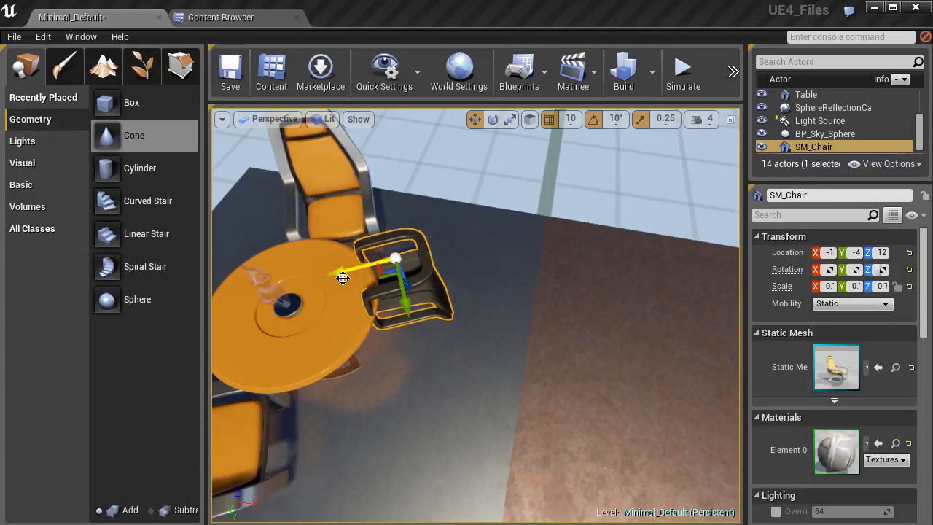
Move the upside-down chair over the edge of the table and raise it above the tabletop.
{"action": "left_click_drag", "start_coordinate": [335, 272], "coordinate": [298, 282]}
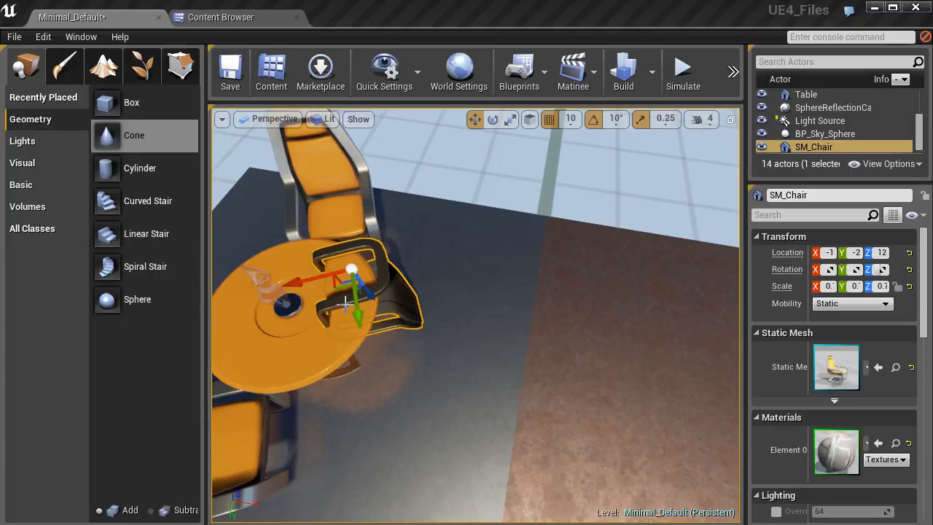
{"action": "left_click_drag", "start_coordinate": [371, 294], "coordinate": [356, 273]}
{"action": "right_click_drag", "start_coordinate": [355, 270], "coordinate": [349, 211]}
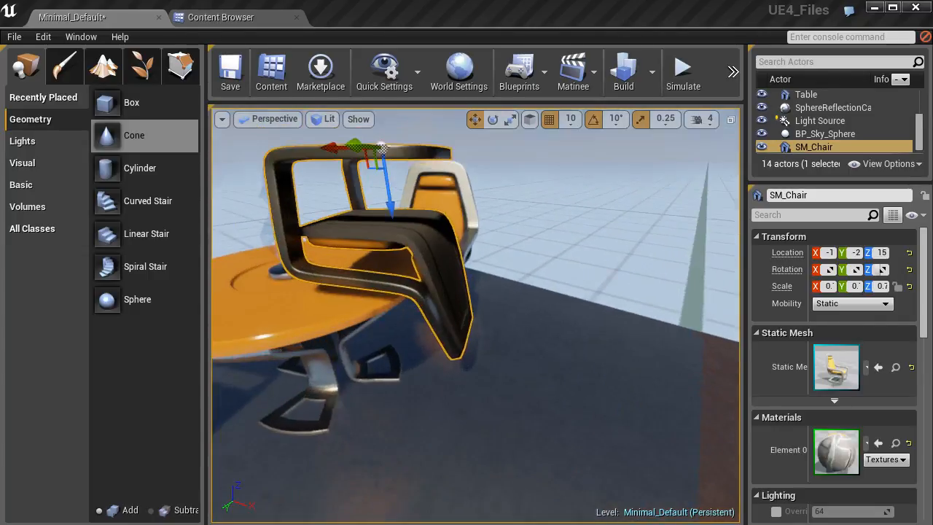
{"action": "right_click_drag", "start_coordinate": [366, 391], "coordinate": [375, 370]}
{"action": "left_click_drag", "start_coordinate": [375, 370], "coordinate": [427, 419]}
{"action": "mouse_move", "coordinate": [394, 297]}
{"action": "left_mouse_down"}
{"action": "mouse_move", "coordinate": [357, 240]}
{"action": "mouse_move", "coordinate": [393, 297]}
{"action": "left_mouse_up"}
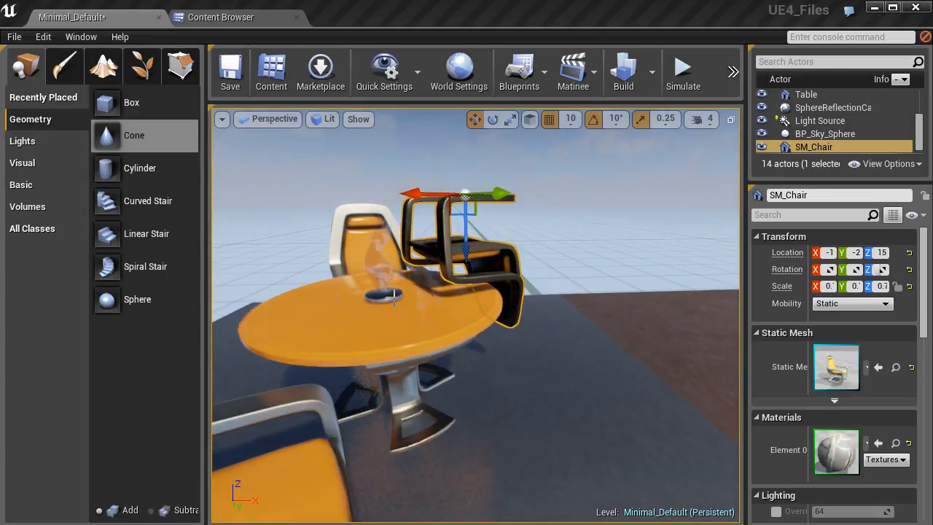
Turn off grid snapping for movement and lower the upside-down chair onto the tabletop.
{"action": "left_click", "coordinate": [575, 122]}
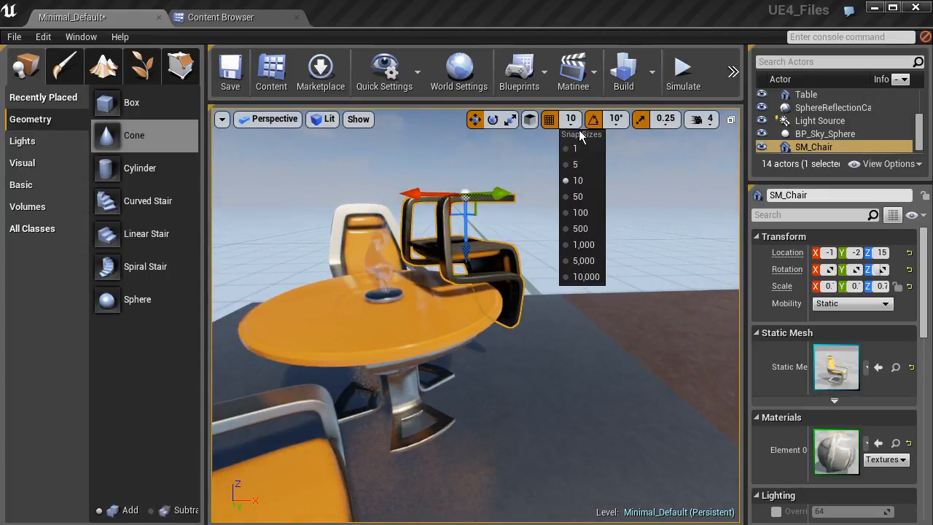
{"action": "left_click", "coordinate": [551, 119]}
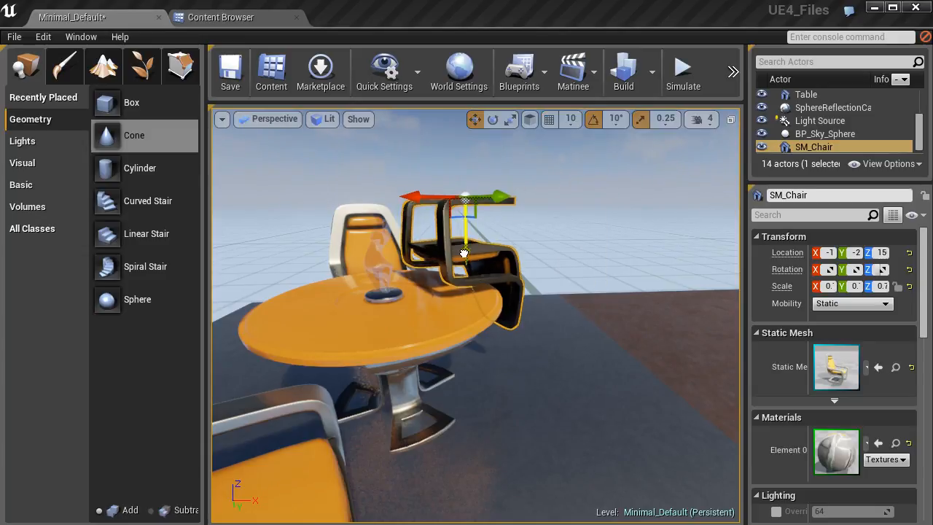
{"action": "right_click_drag", "start_coordinate": [467, 261], "coordinate": [439, 307]}
{"action": "left_click_drag", "start_coordinate": [503, 145], "coordinate": [480, 146]}
{"action": "right_click_drag", "start_coordinate": [480, 147], "coordinate": [477, 295]}
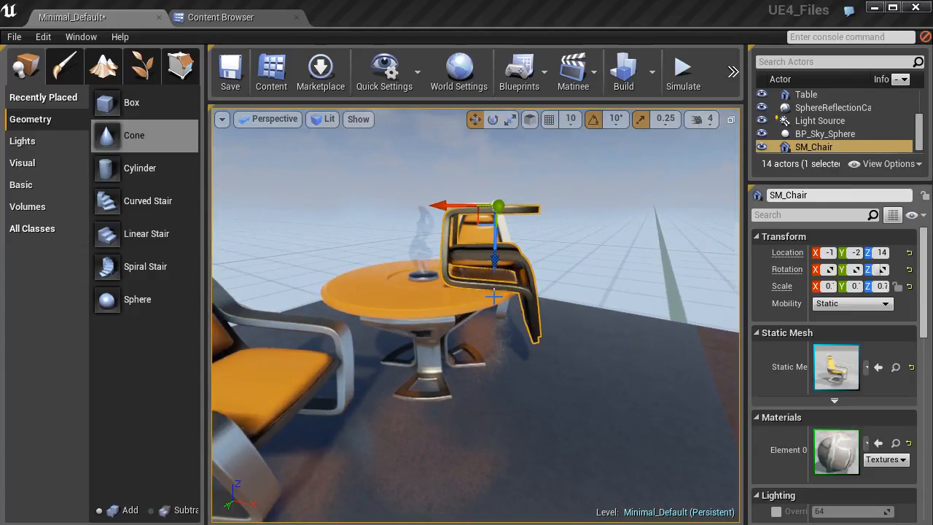
{"action": "right_click_drag", "start_coordinate": [415, 256], "coordinate": [419, 325]}
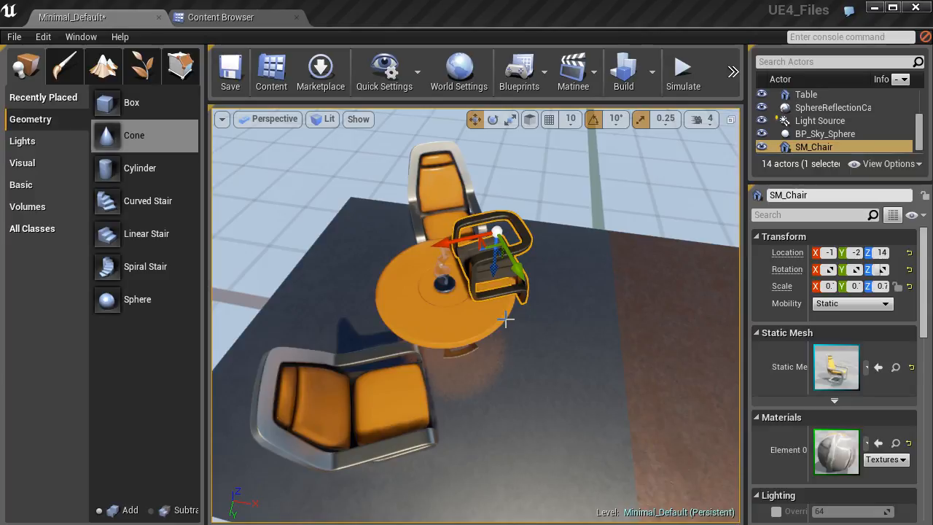
{"action": "left_click_drag", "start_coordinate": [506, 319], "coordinate": [551, 299], "text": "alt"}
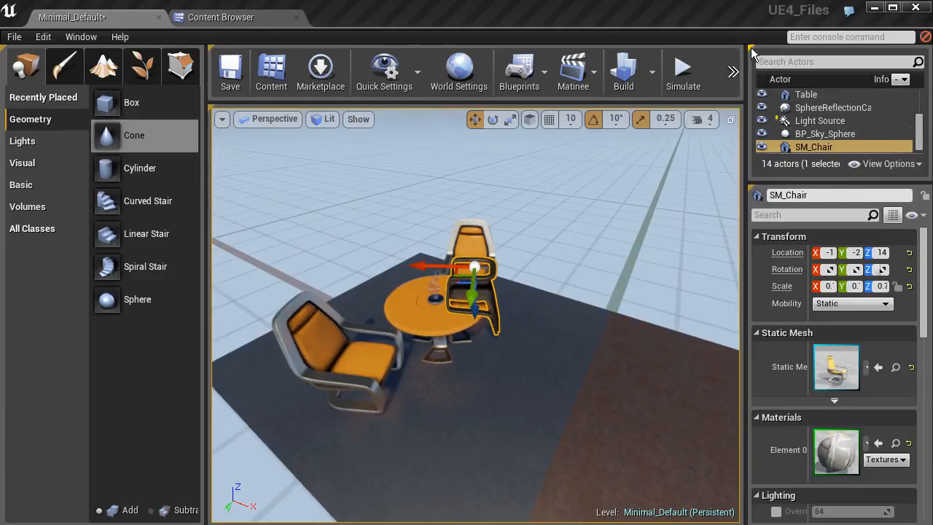
Reveal the title of the Scene Outliner and hide it again.
{"action": "left_click", "coordinate": [752, 51]}
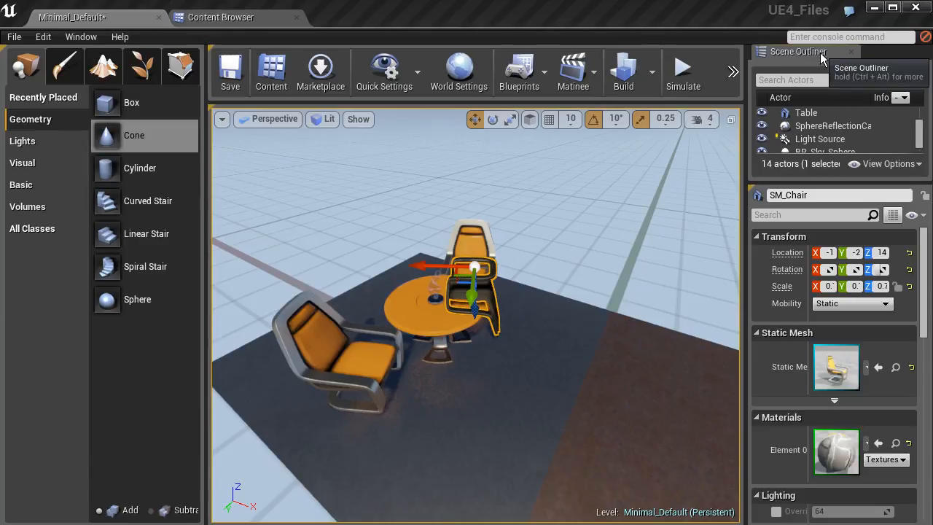
{"action": "right_click", "coordinate": [805, 52]}
{"action": "left_click", "coordinate": [812, 69]}
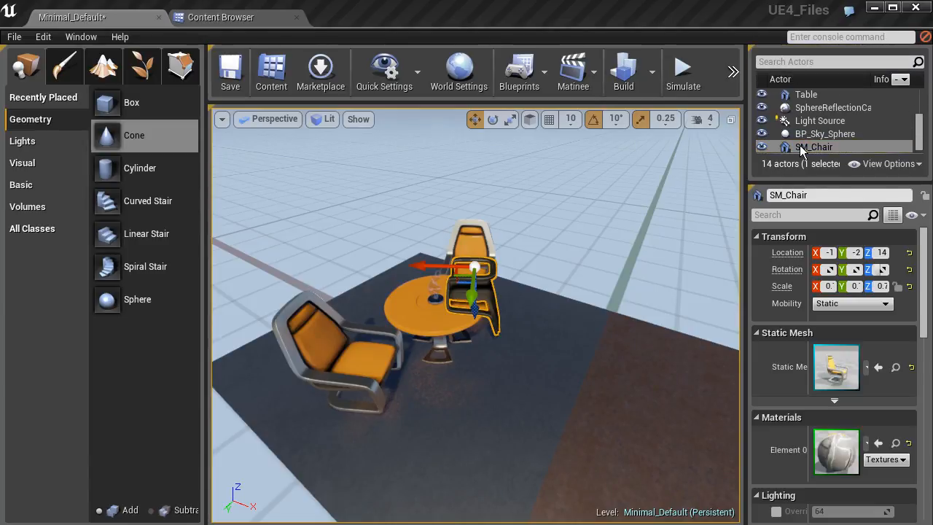
Select SM_Chair together with the Statue, enlarge the Scene Outliner, and attach both actors to the Table.
{"action": "double_click", "coordinate": [798, 146]}
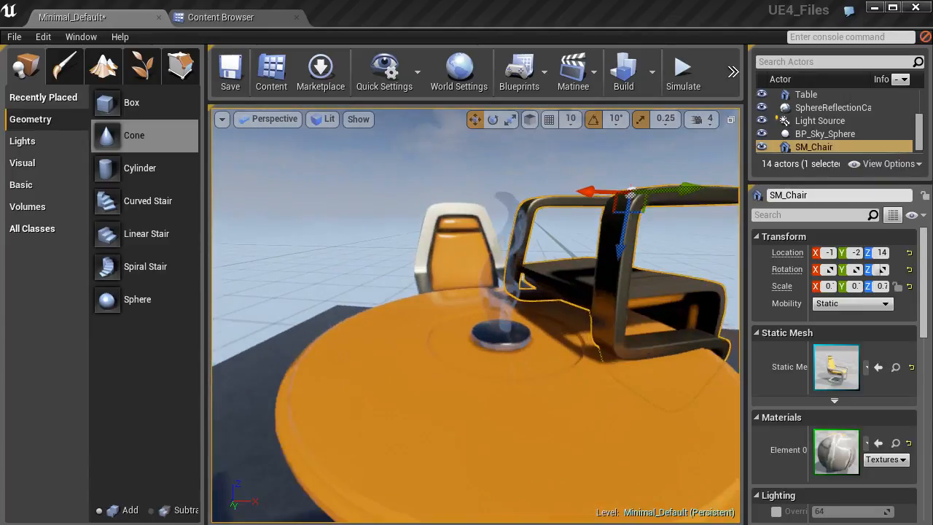
{"action": "right_click_drag", "start_coordinate": [447, 309], "coordinate": [409, 310]}
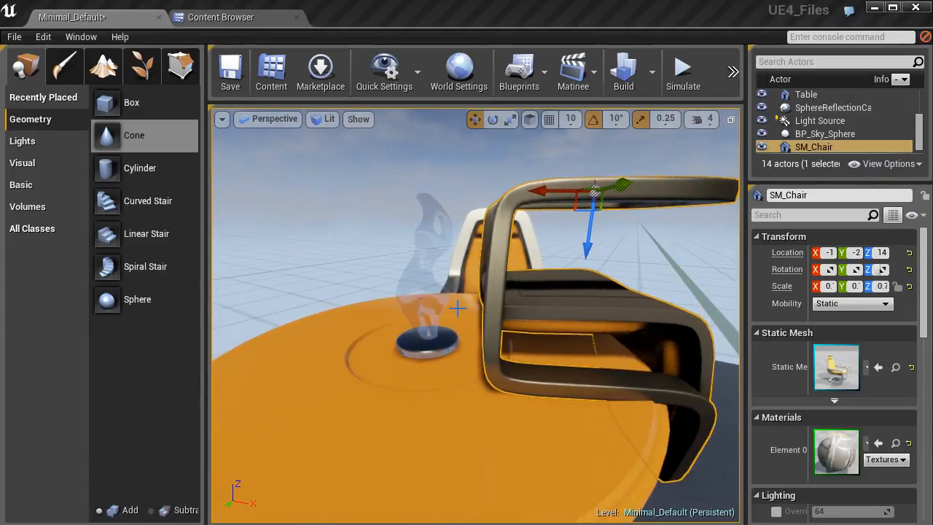
{"action": "left_click", "coordinate": [417, 273], "text": "ctrl"}
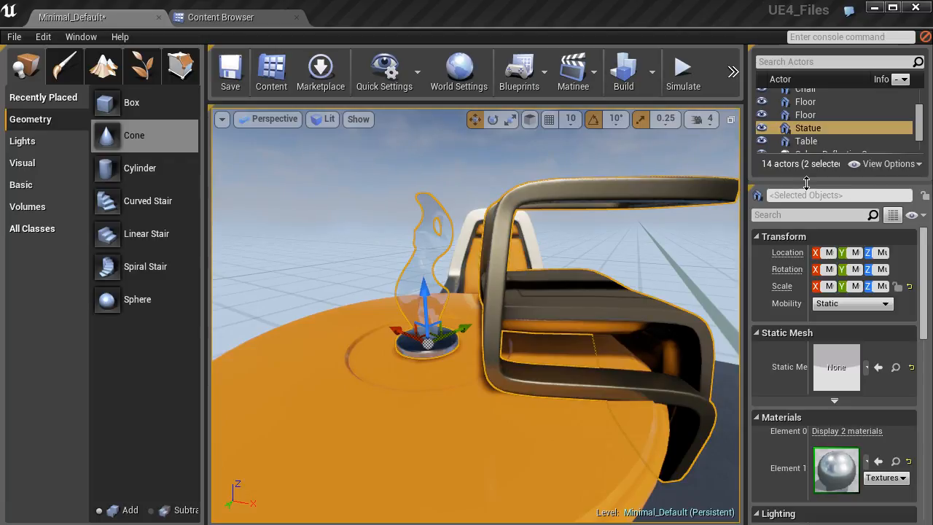
{"action": "left_click_drag", "start_coordinate": [814, 182], "coordinate": [810, 281]}
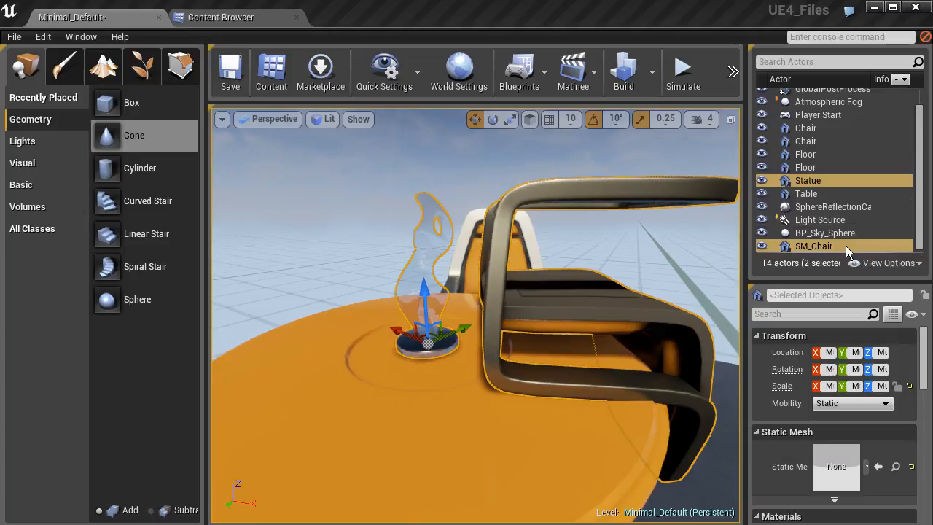
{"action": "left_click", "coordinate": [808, 249], "text": "ctrl"}
{"action": "left_click_drag", "start_coordinate": [808, 248], "coordinate": [809, 192]}
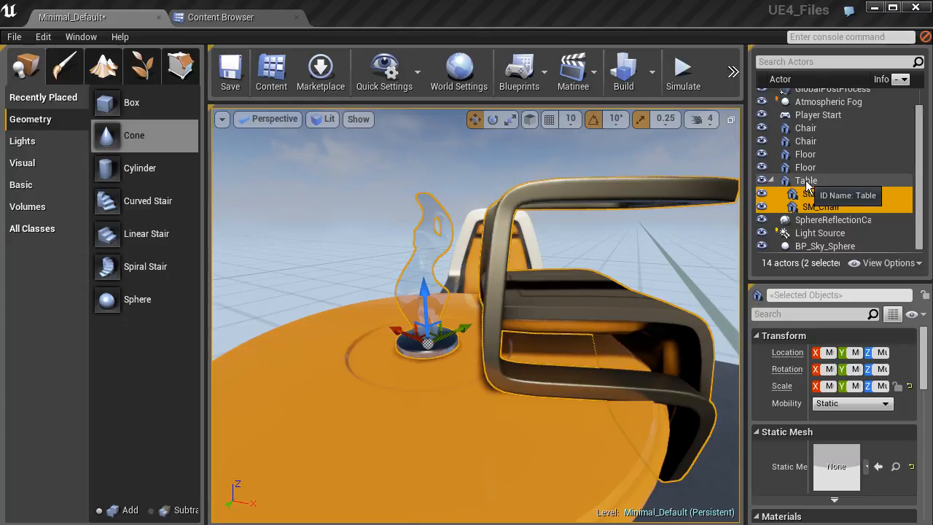
Collapse the Table's hierarchy, select the Table, and move it slightly along with its attached statue and chair.
{"action": "left_click", "coordinate": [771, 179]}
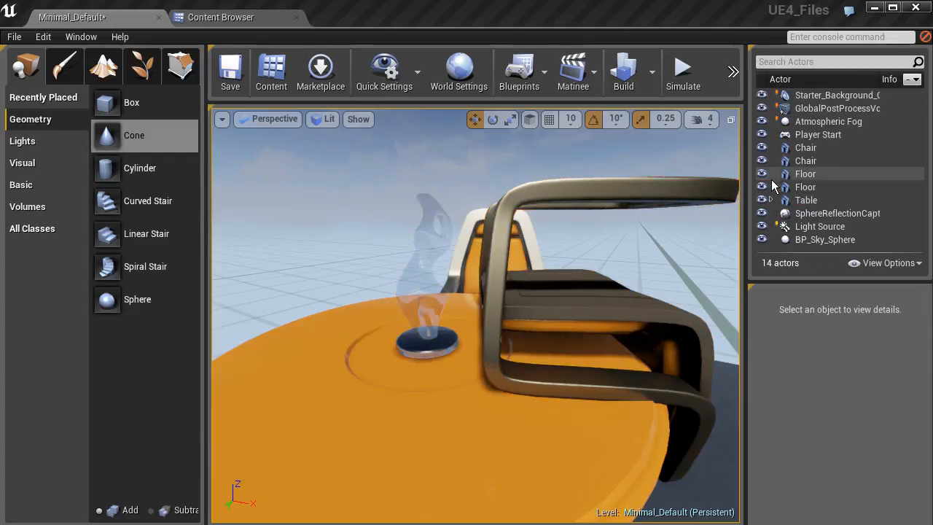
{"action": "left_click", "coordinate": [809, 201]}
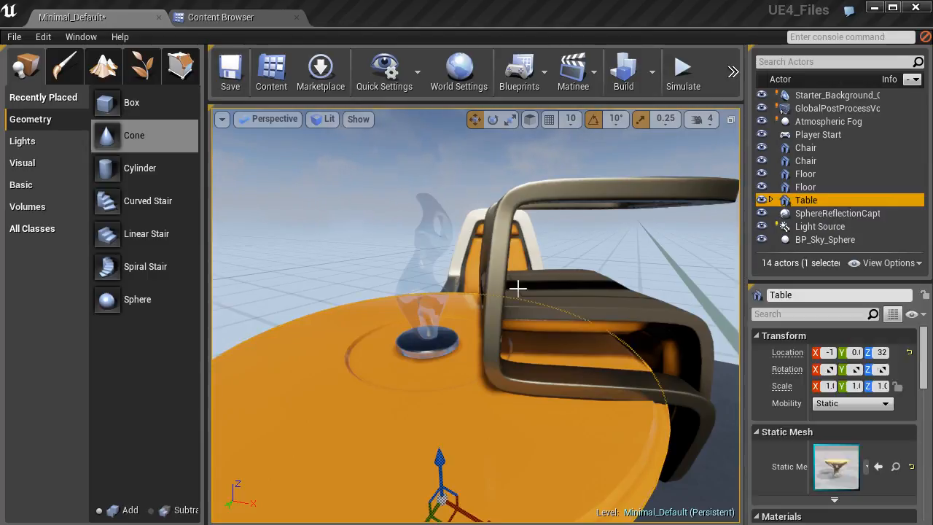
{"action": "key", "text": "f"}
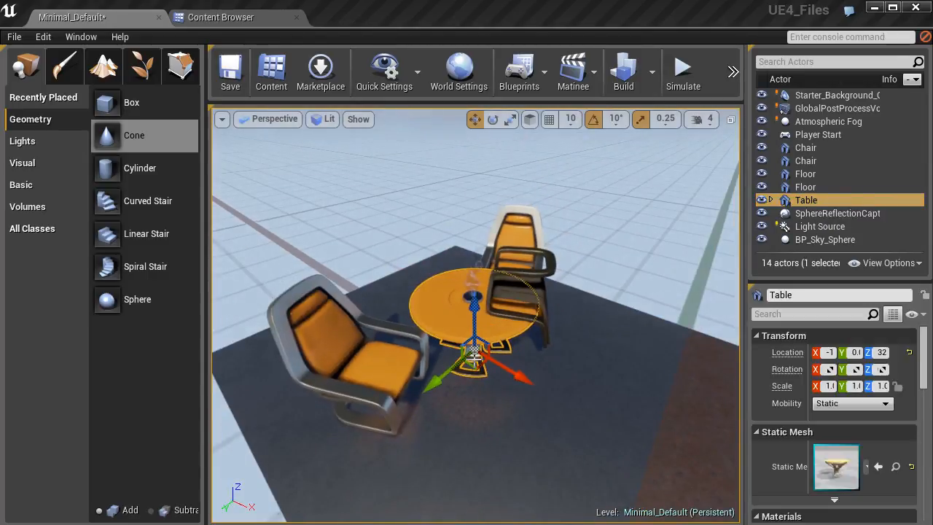
{"action": "mouse_move", "coordinate": [472, 366]}
{"action": "left_mouse_down"}
{"action": "mouse_move", "coordinate": [614, 416]}
{"action": "mouse_move", "coordinate": [501, 388]}
{"action": "mouse_move", "coordinate": [474, 368]}
{"action": "left_mouse_up"}
{"action": "left_click_drag", "start_coordinate": [481, 360], "coordinate": [477, 370]}
{"action": "mouse_move", "coordinate": [478, 366]}
{"action": "right_mouse_down"}
{"action": "mouse_move", "coordinate": [487, 357]}
{"action": "mouse_move", "coordinate": [478, 357]}
{"action": "right_mouse_up"}
{"action": "key", "text": "w"}
{"action": "key", "text": "s"}
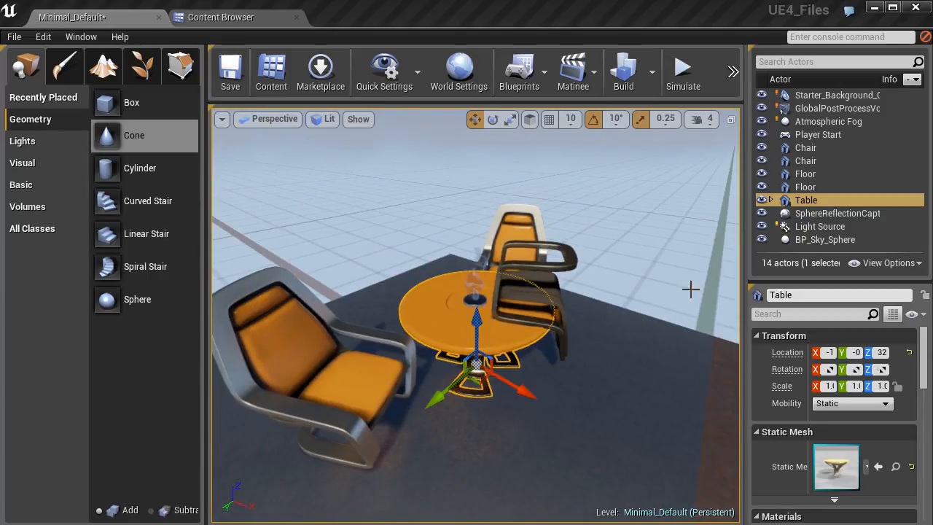
Expand the Table's hierarchy, select the attached Statue, and rotate it so that it lies on its side.
{"action": "left_click", "coordinate": [771, 200]}
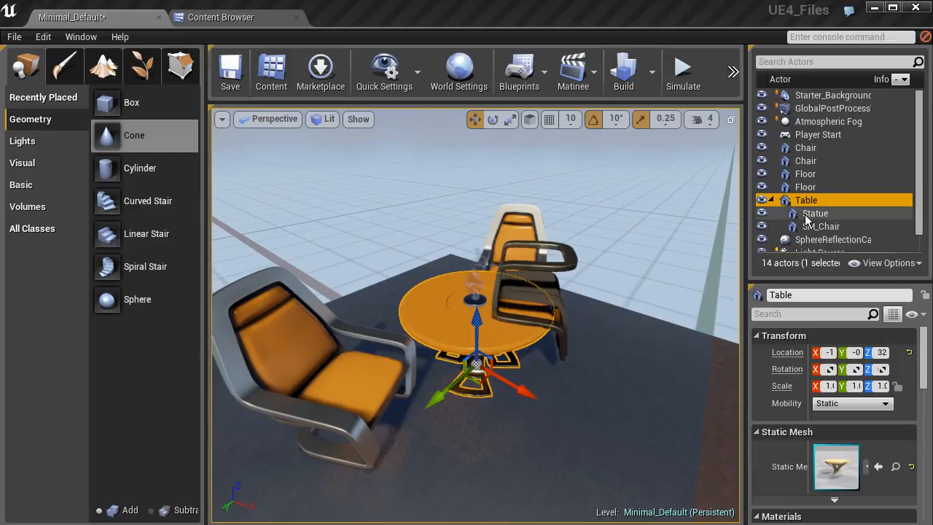
{"action": "key", "text": "f"}
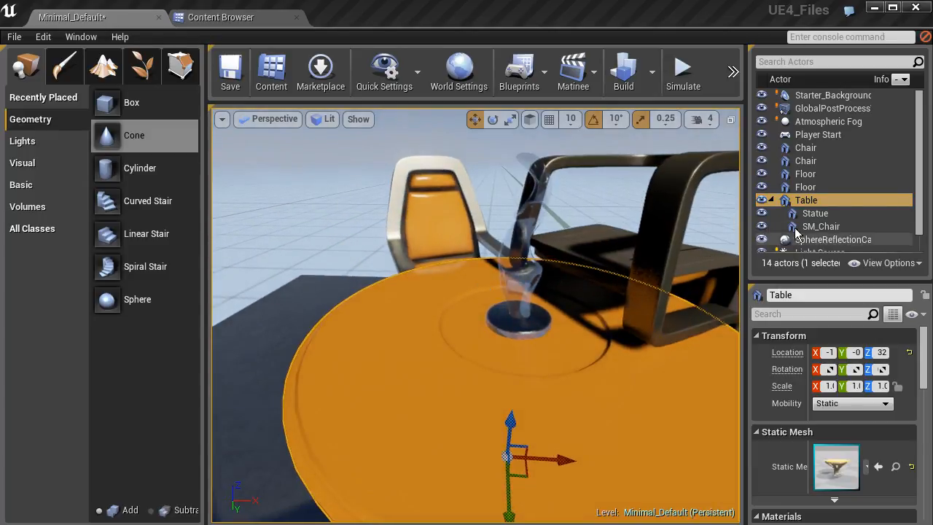
{"action": "left_click", "coordinate": [816, 214]}
{"action": "right_click_drag", "start_coordinate": [425, 164], "coordinate": [416, 179]}
{"action": "key", "text": "s"}
{"action": "key", "text": "w"}
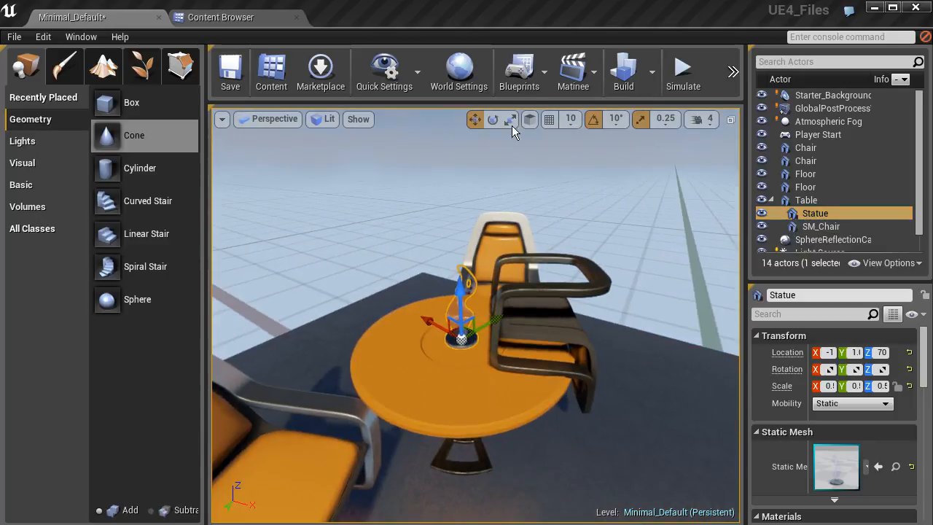
{"action": "left_click", "coordinate": [492, 119]}
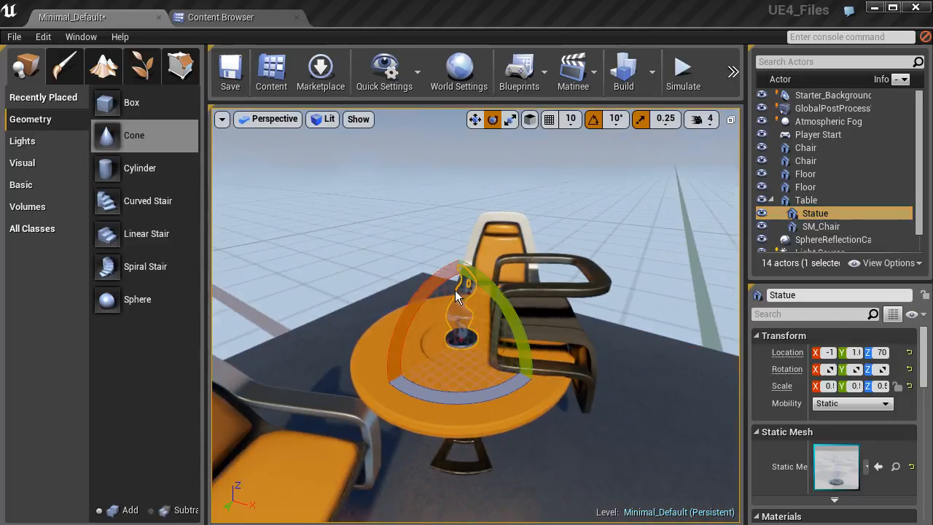
{"action": "left_click_drag", "start_coordinate": [455, 291], "coordinate": [419, 292]}
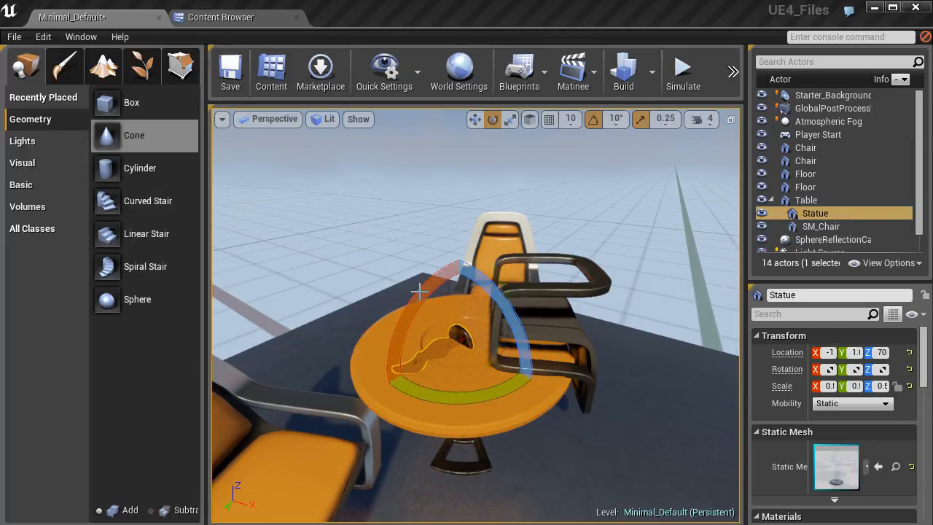
Raise the tipped-over Statue slightly so that it rests on the tabletop.
{"action": "left_click", "coordinate": [475, 118]}
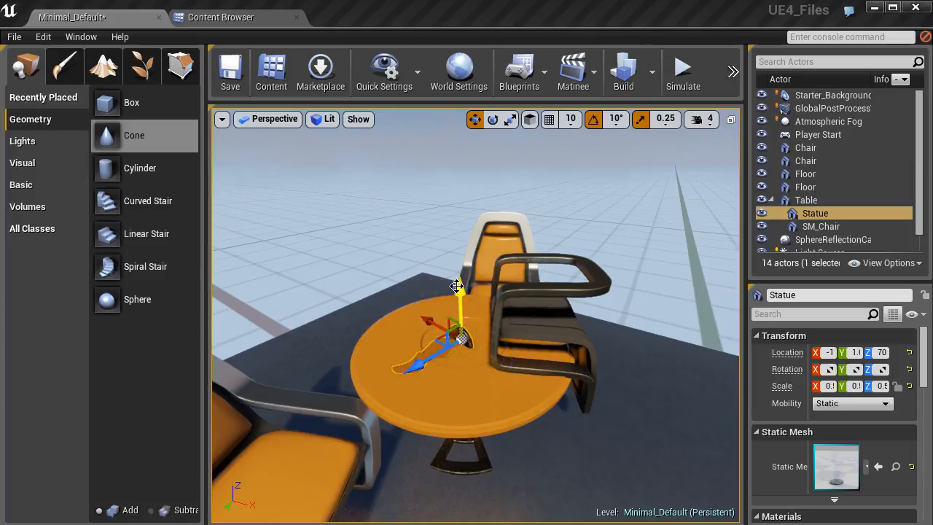
{"action": "left_click_drag", "start_coordinate": [459, 292], "coordinate": [458, 280]}
{"action": "scroll", "coordinate": [462, 290], "scroll_direction": "up", "scroll_amount": 5}
{"action": "right_click_drag", "start_coordinate": [506, 159], "coordinate": [474, 138]}
{"action": "scroll", "coordinate": [506, 159], "scroll_direction": "down", "scroll_amount": 6}
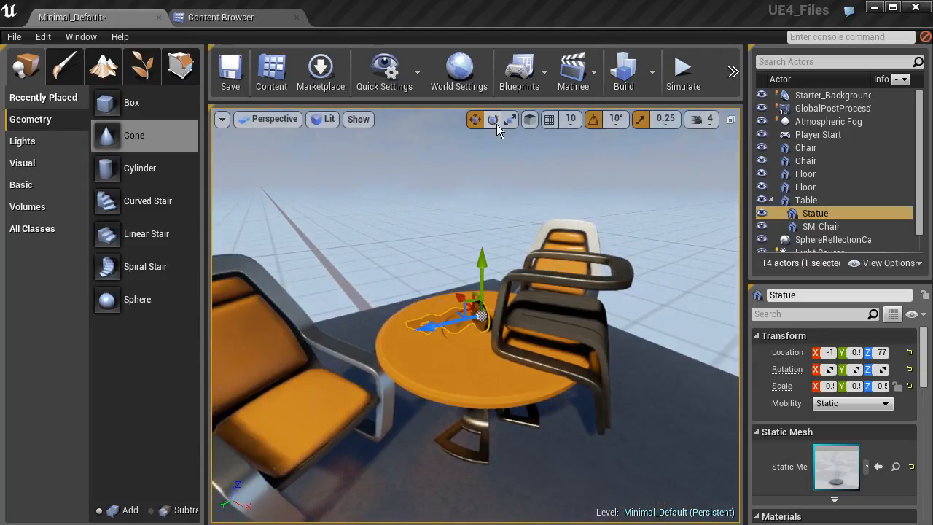
Rotate the attached Statue slightly with rotation snapping turned off to adjust how it lies on the tabletop.
{"action": "left_click", "coordinate": [492, 120]}
{"action": "left_click_drag", "start_coordinate": [462, 255], "coordinate": [448, 292]}
{"action": "right_click_drag", "start_coordinate": [464, 287], "coordinate": [562, 256]}
{"action": "left_click", "coordinate": [475, 119]}
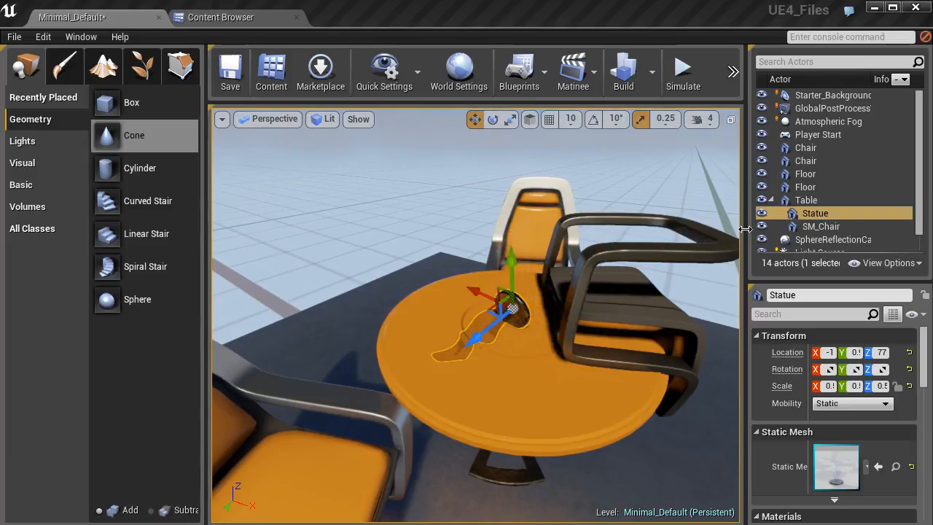
Select and focus on the Table, and move it across the floor together with its attached Statue and SM_Chair.
{"action": "double_click", "coordinate": [805, 200]}
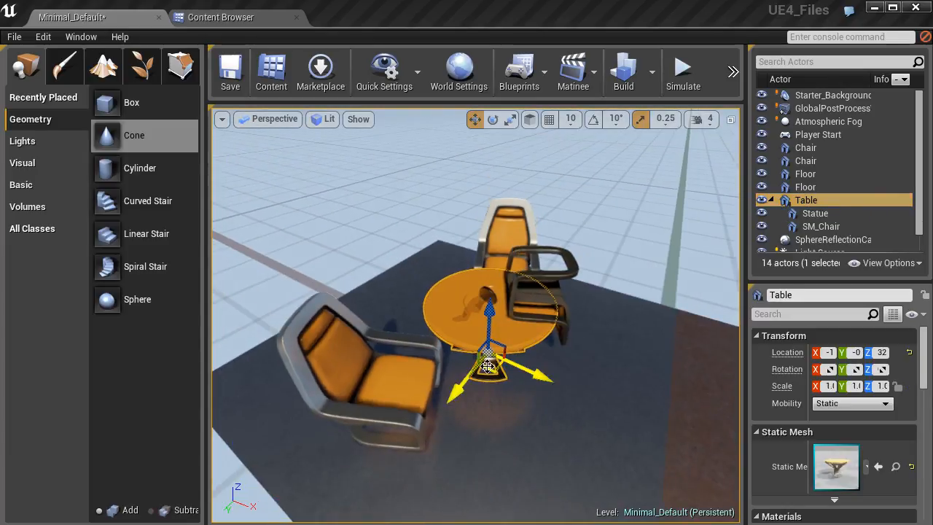
{"action": "left_click_drag", "start_coordinate": [489, 369], "coordinate": [476, 354]}
{"action": "key", "text": "f"}
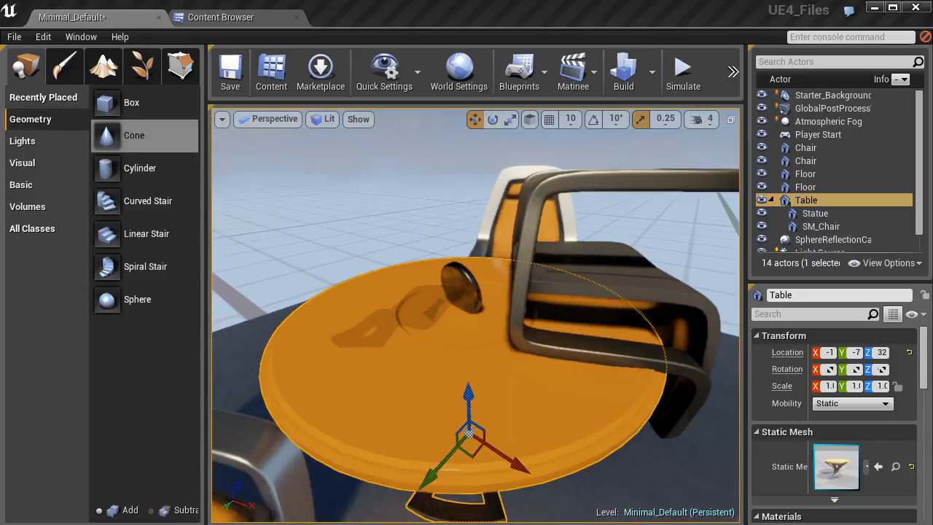
{"action": "scroll", "coordinate": [540, 311], "scroll_direction": "down", "scroll_amount": 5}
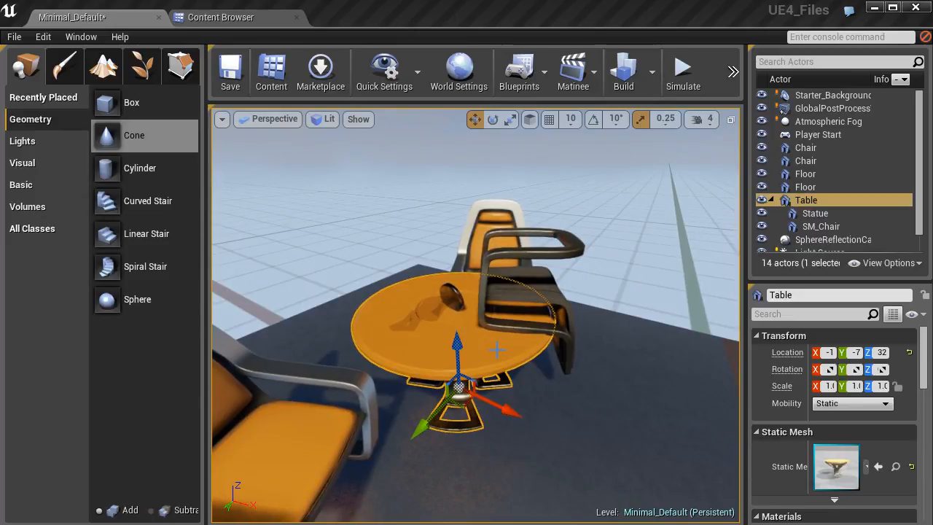
{"action": "right_click_drag", "start_coordinate": [523, 326], "coordinate": [522, 330]}
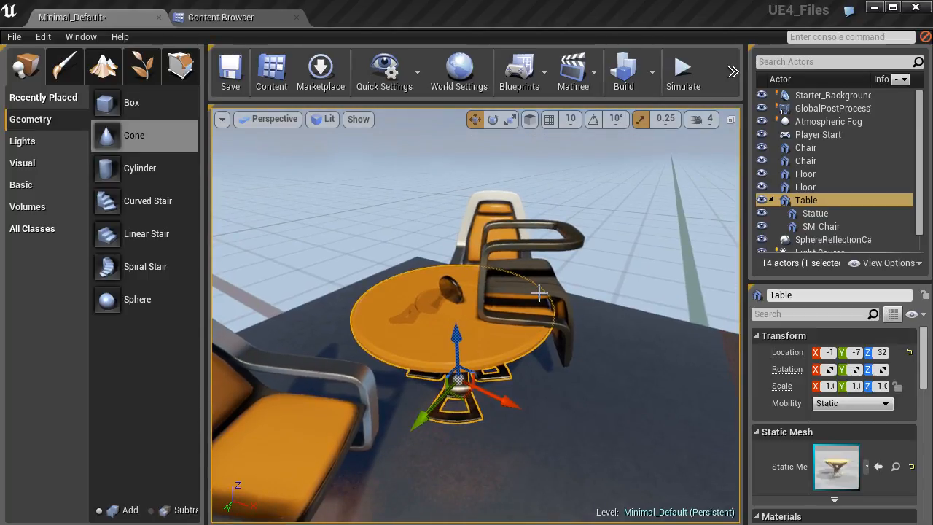
Detach the Statue from the Table in the Scene Outliner, attach it to the Table again, and select the Table.
{"action": "left_click", "coordinate": [811, 215]}
{"action": "left_click_drag", "start_coordinate": [812, 217], "coordinate": [812, 197]}
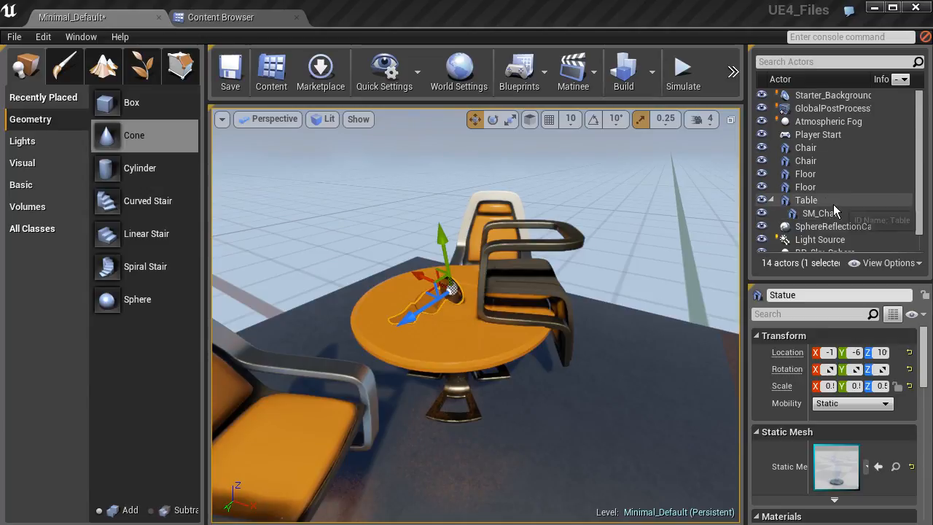
{"action": "scroll", "coordinate": [833, 205], "scroll_direction": "down", "scroll_amount": 1}
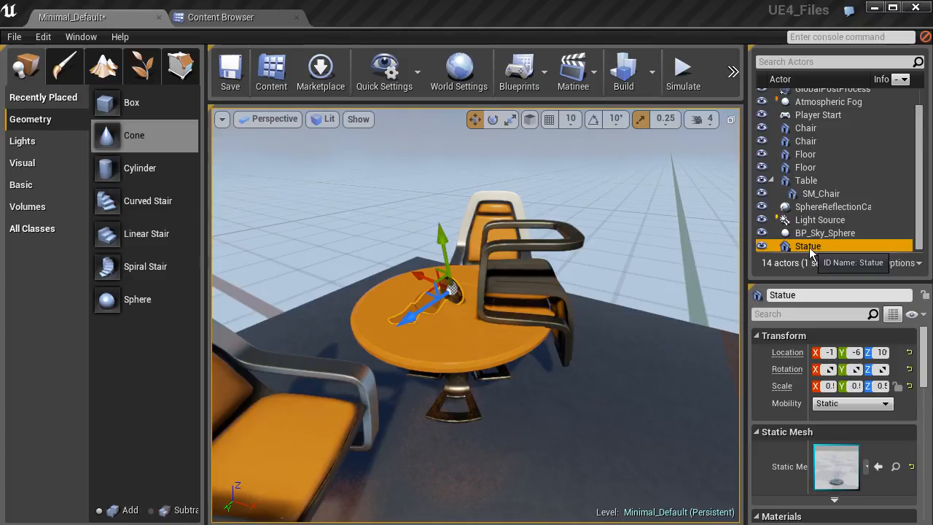
{"action": "left_click_drag", "start_coordinate": [809, 247], "coordinate": [805, 187]}
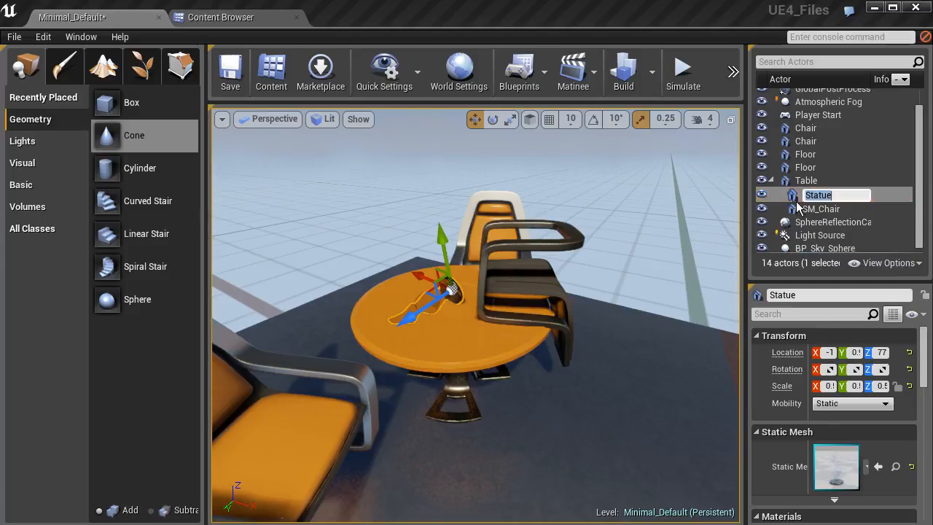
{"action": "left_click", "coordinate": [806, 180]}
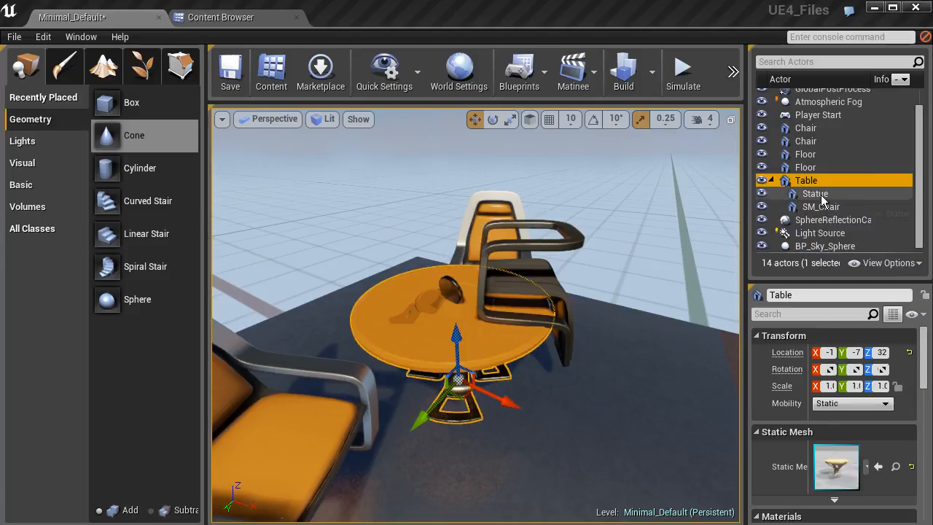
Detach the Statue by moving it out of the Table's hierarchy, and collapse and re-expand the Table to check its remaining children.
{"action": "left_click", "coordinate": [814, 195]}
{"action": "left_click_drag", "start_coordinate": [815, 195], "coordinate": [821, 137]}
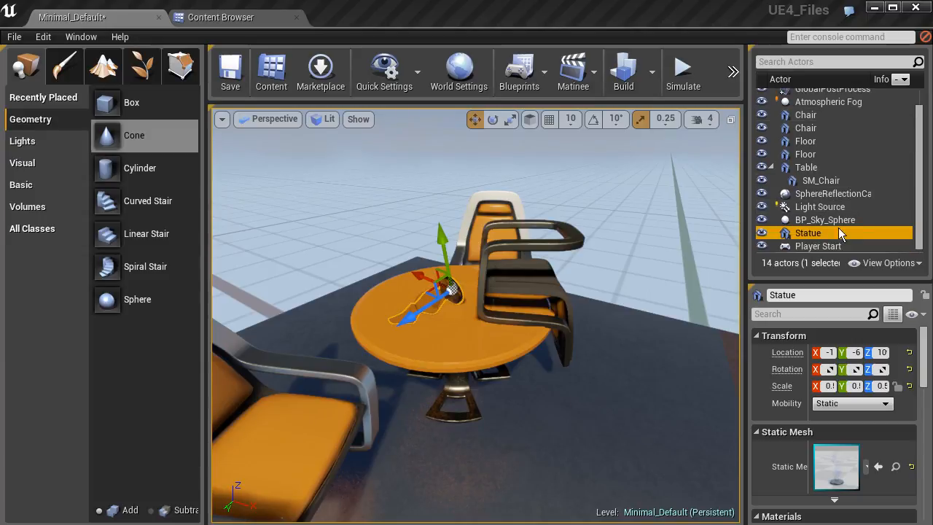
{"action": "scroll", "coordinate": [788, 229], "scroll_direction": "up", "scroll_amount": 1}
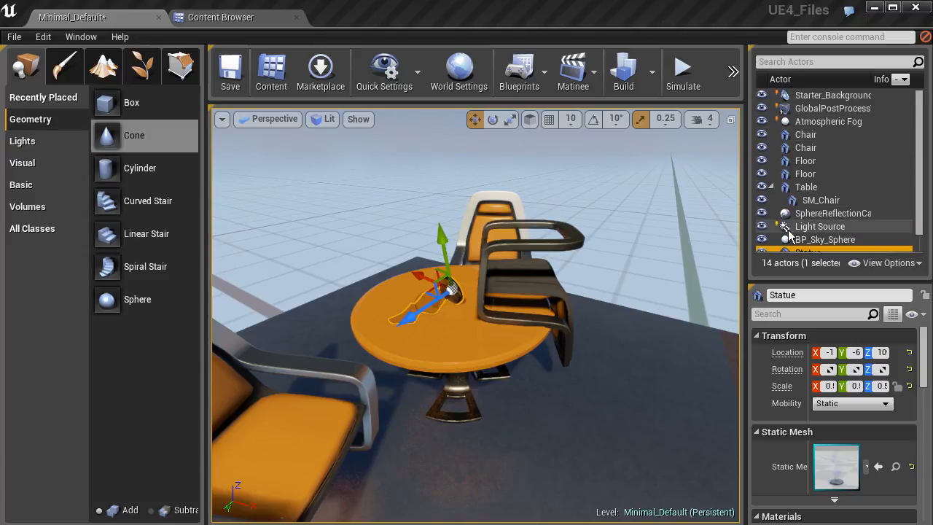
{"action": "left_click", "coordinate": [771, 187]}
{"action": "scroll", "coordinate": [800, 226], "scroll_direction": "down", "scroll_amount": 1}
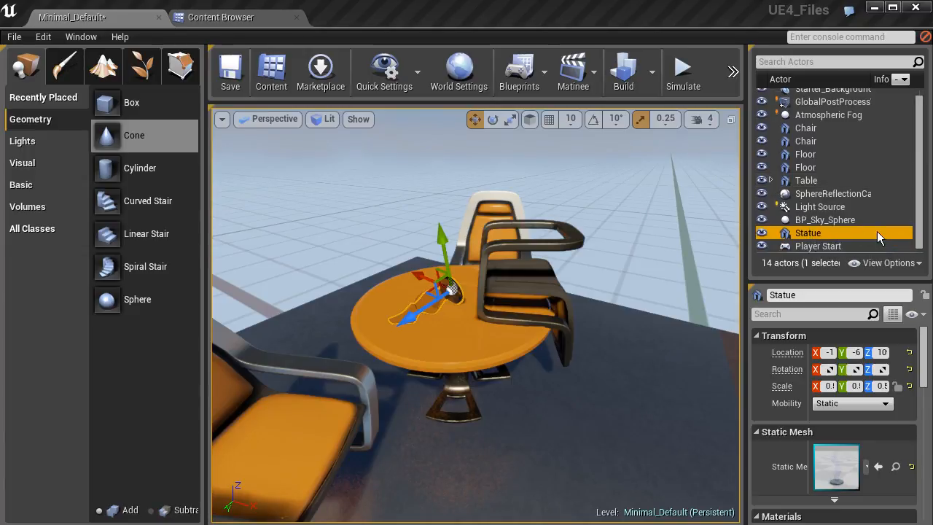
{"action": "left_click", "coordinate": [775, 180]}
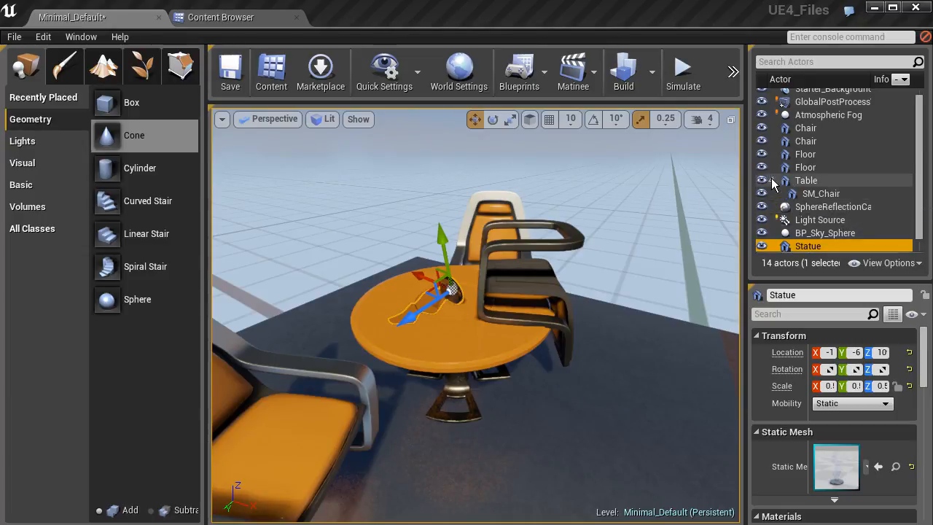
Detach SM_Chair from the Table with the Detach command.
{"action": "left_click", "coordinate": [816, 193]}
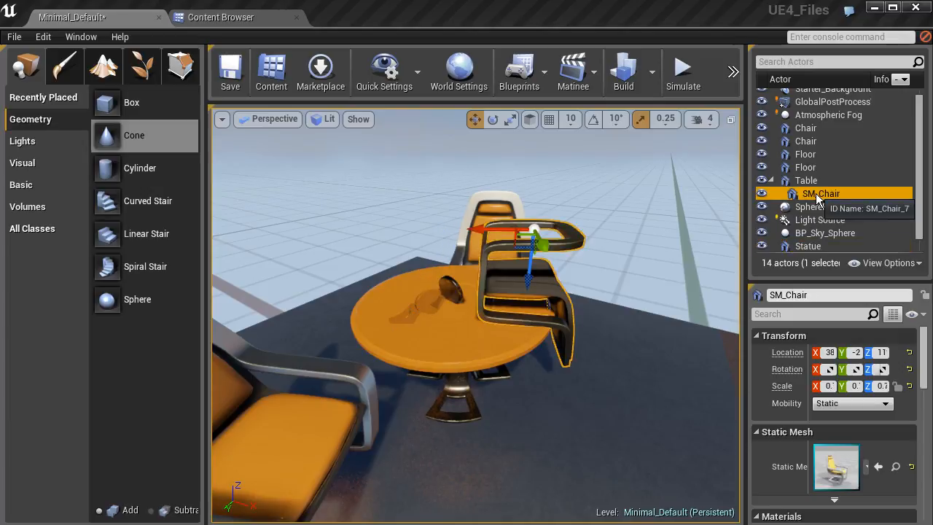
{"action": "right_click", "coordinate": [815, 193]}
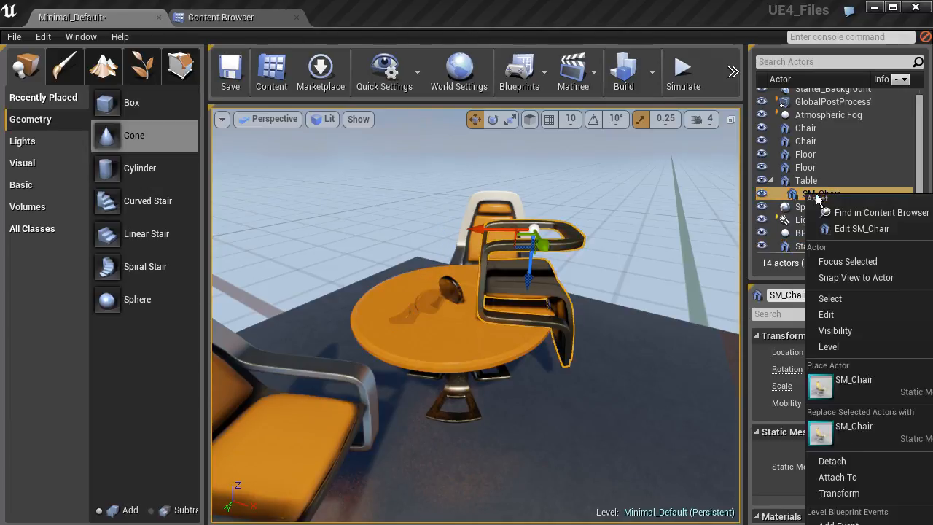
{"action": "left_click", "coordinate": [827, 460]}
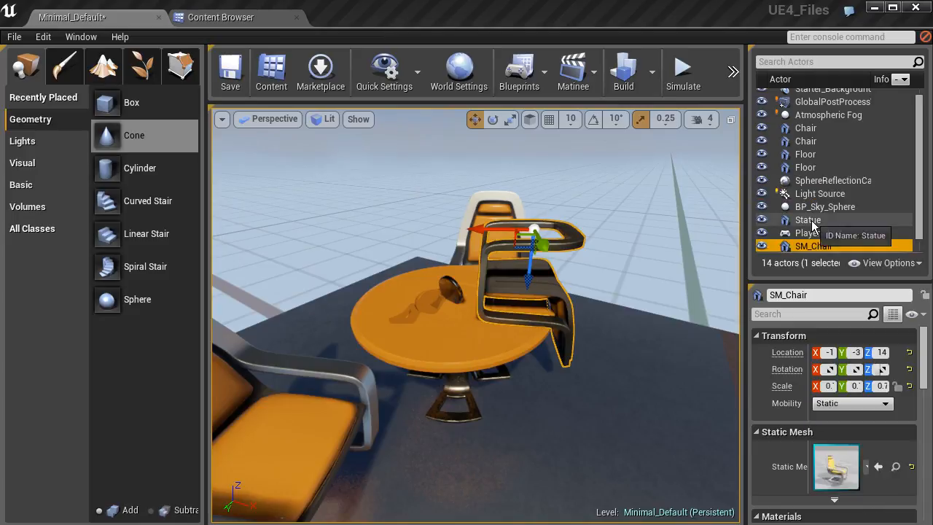
Try moving the Table independently of the detached Statue and SM_Chair, and undo the move.
{"action": "left_click", "coordinate": [490, 337]}
{"action": "left_click_drag", "start_coordinate": [446, 394], "coordinate": [482, 396]}
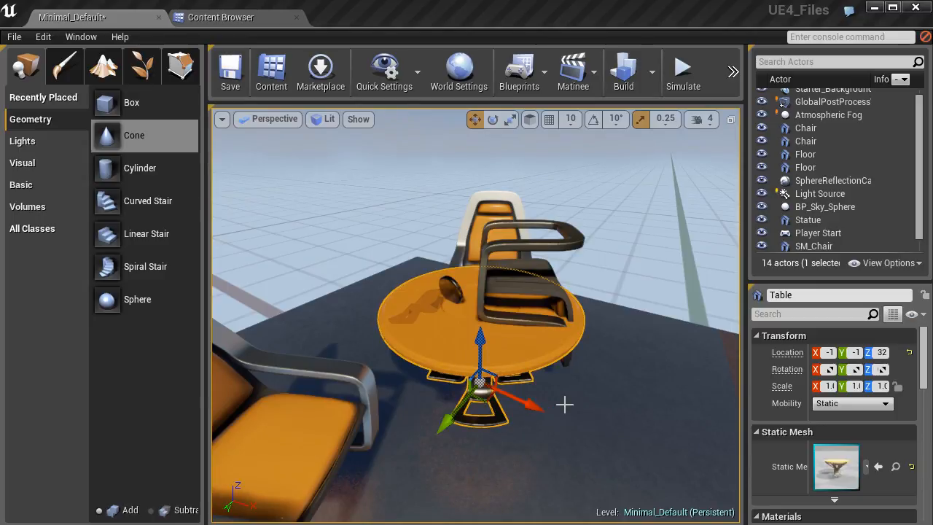
{"action": "key", "text": "ctrl+z"}
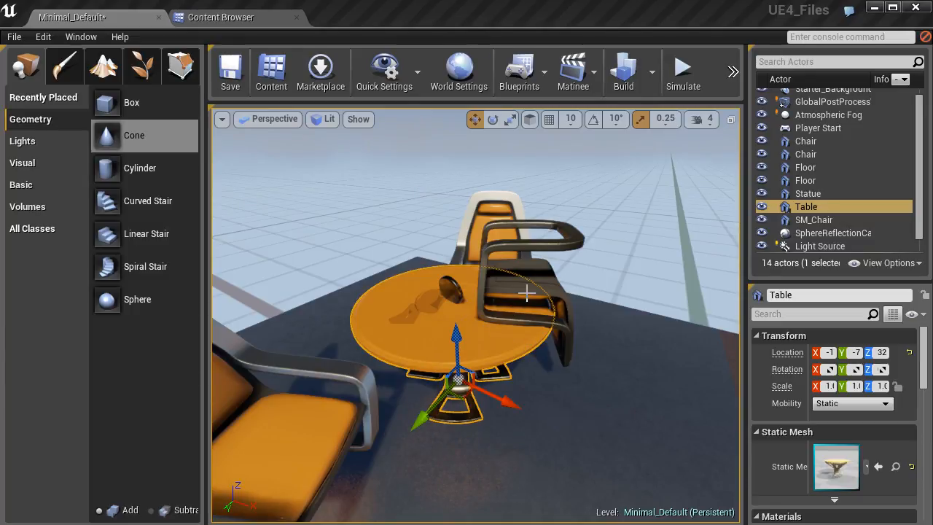
{"action": "left_click", "coordinate": [43, 37]}
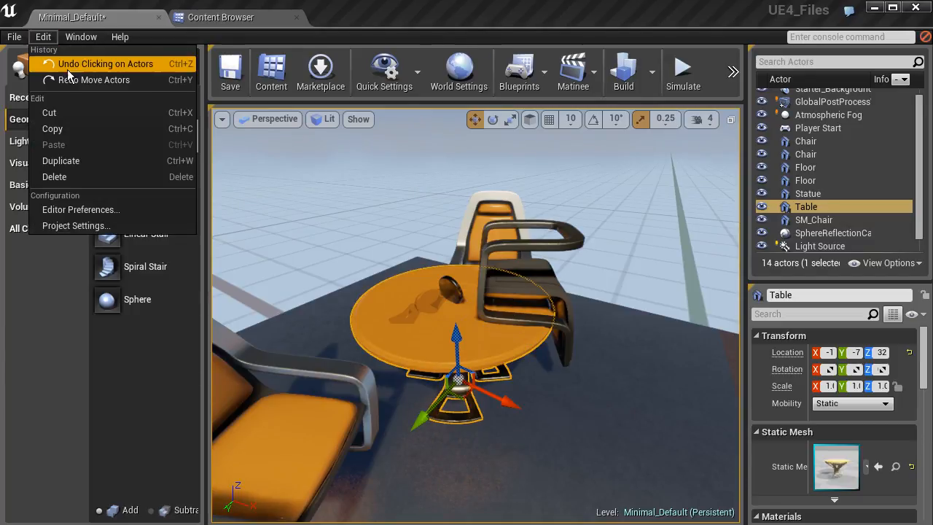
{"action": "left_click", "coordinate": [119, 36]}
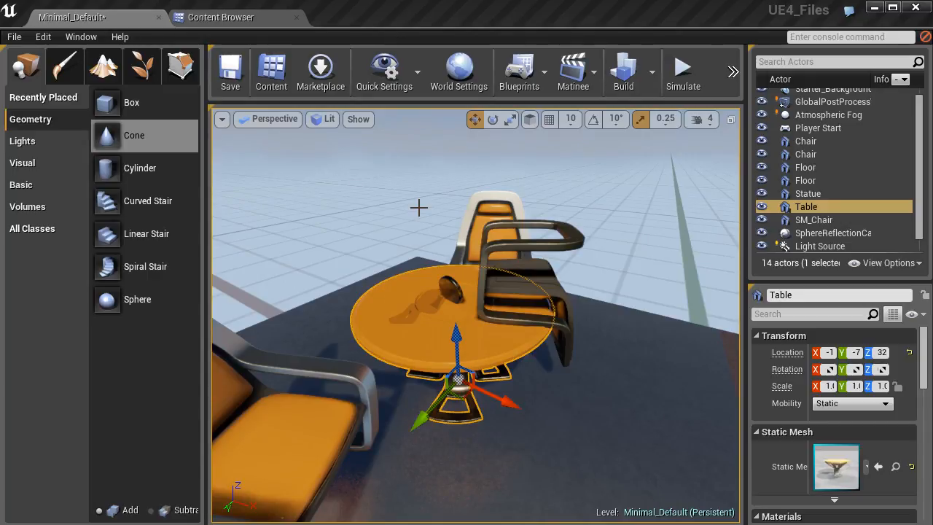
{"action": "right_click_drag", "start_coordinate": [431, 243], "coordinate": [408, 238]}
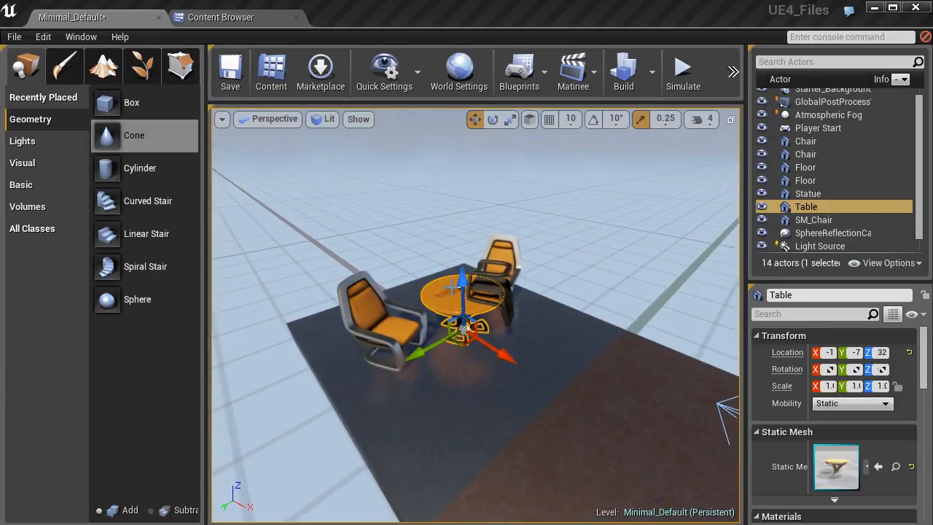